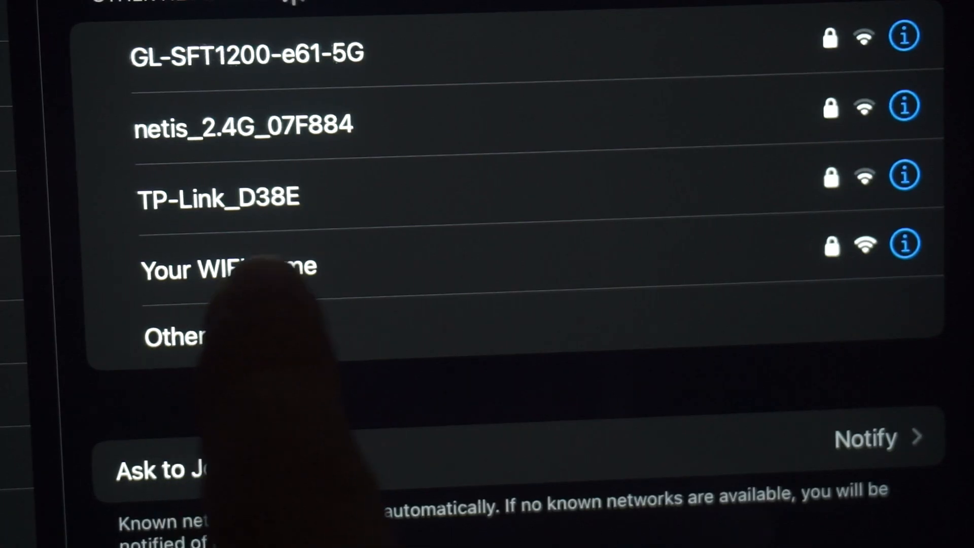
Step: Join the router's Wi-Fi network using the security key from the router label
{"action": "left_click", "coordinate": [304, 272]}
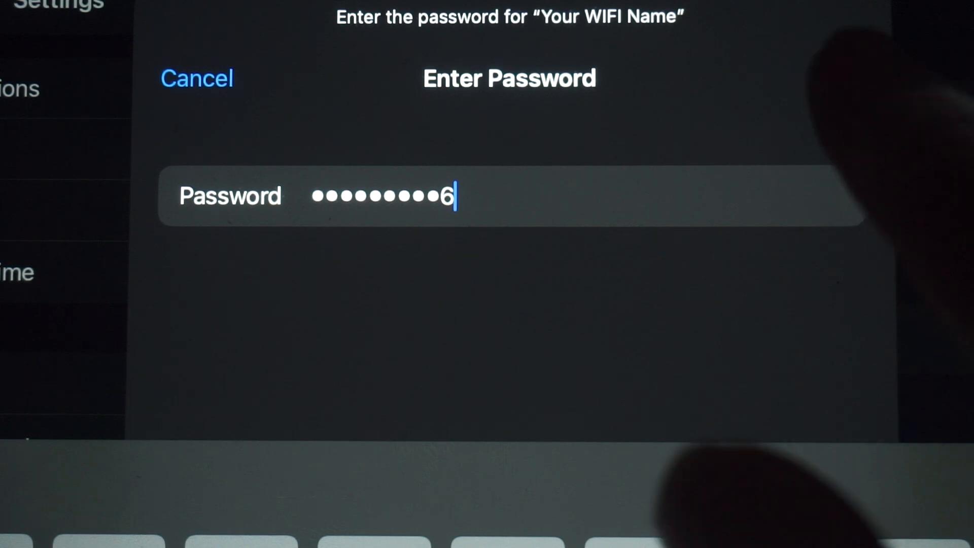
{"action": "left_click", "coordinate": [839, 76]}
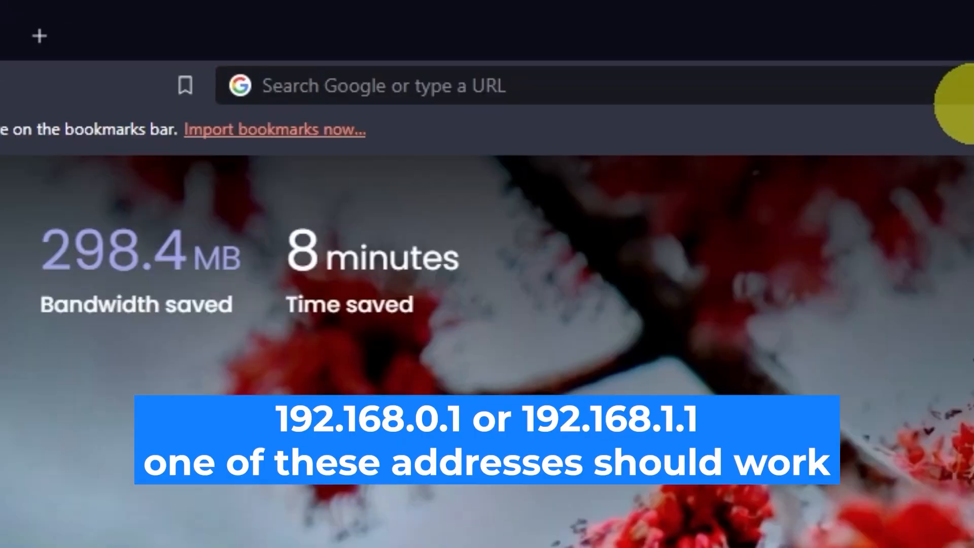
Step: Go to 192.168.0.1 in Brave and enter admin as the login name
{"action": "left_click", "coordinate": [482, 32]}
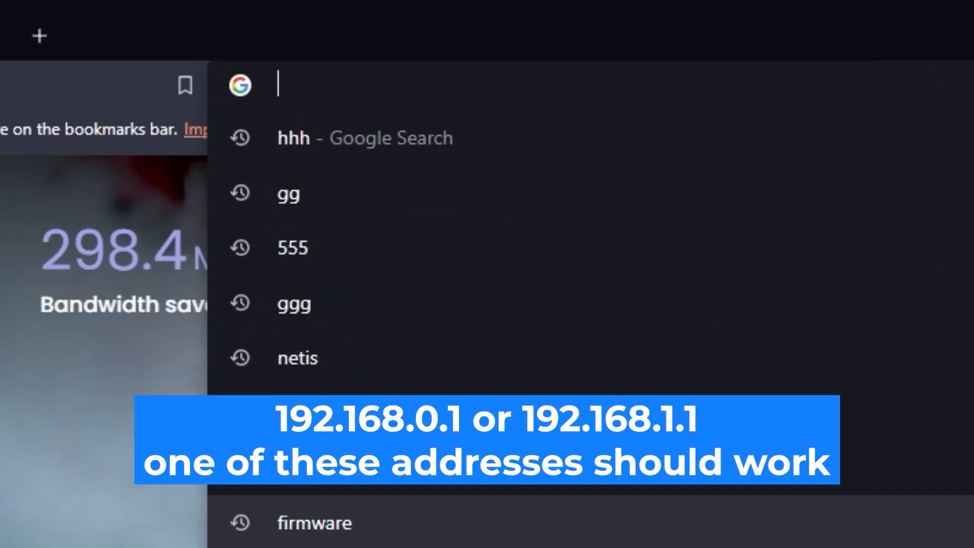
{"action": "type", "text": "192.168"}
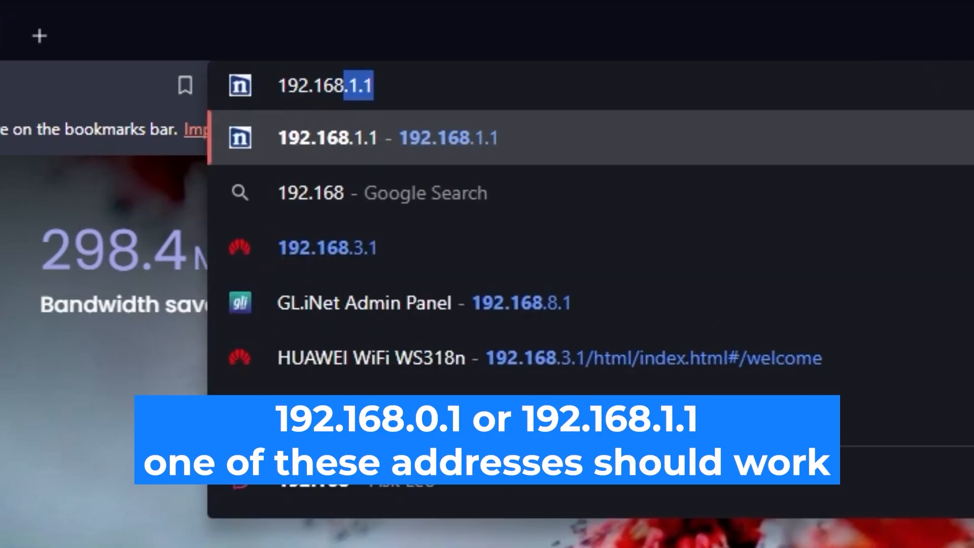
{"action": "type", "text": ".0.1"}
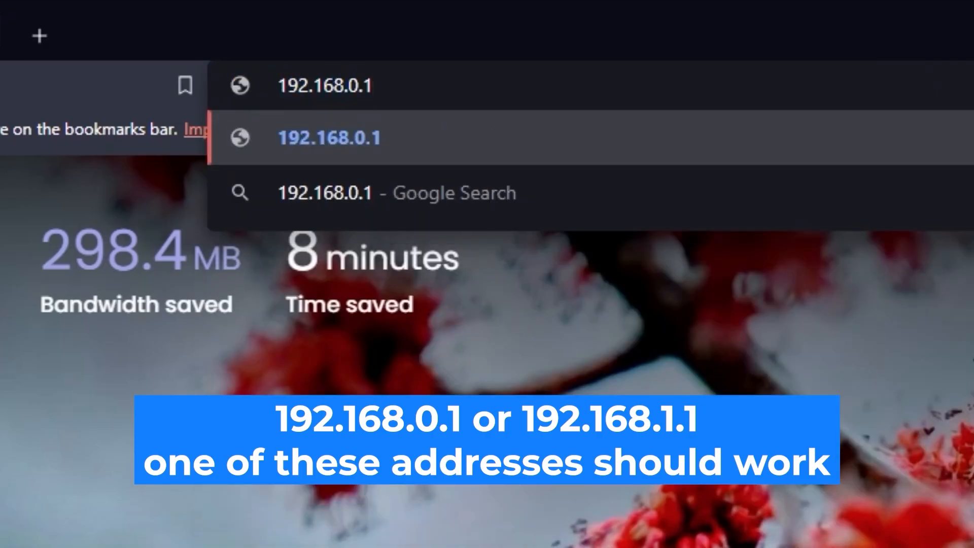
{"action": "key", "text": "Return"}
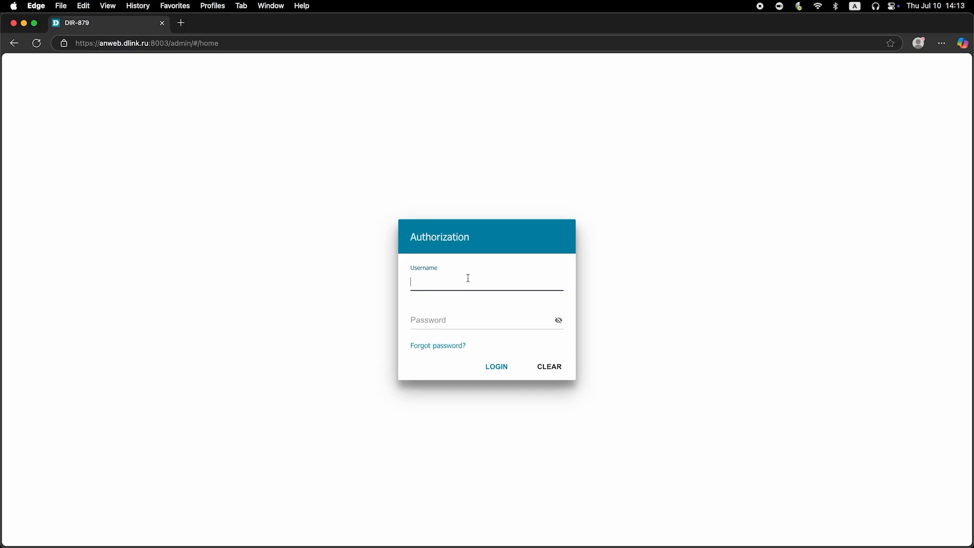
{"action": "type", "text": "admin"}
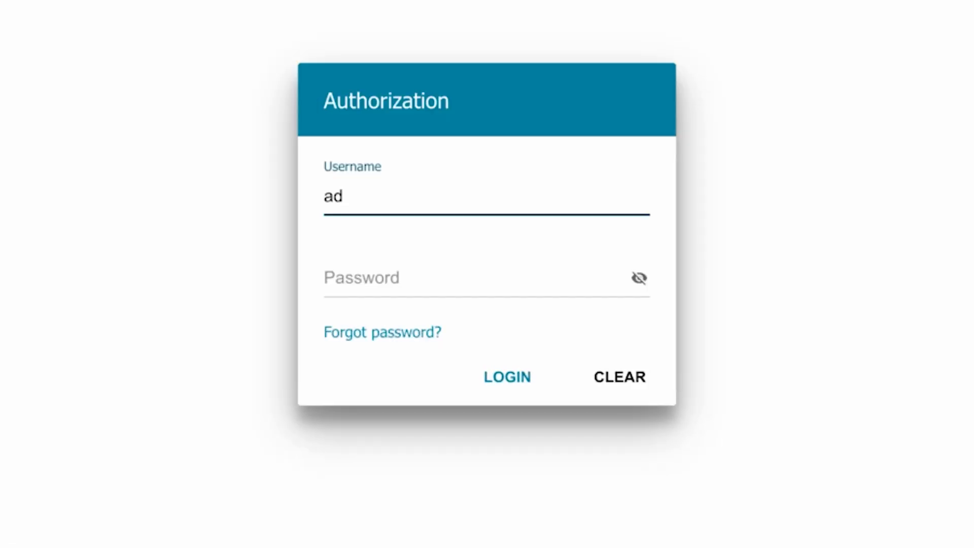
Step: Enter the default router password, reveal it to check, and submit the login
{"action": "left_click", "coordinate": [374, 279]}
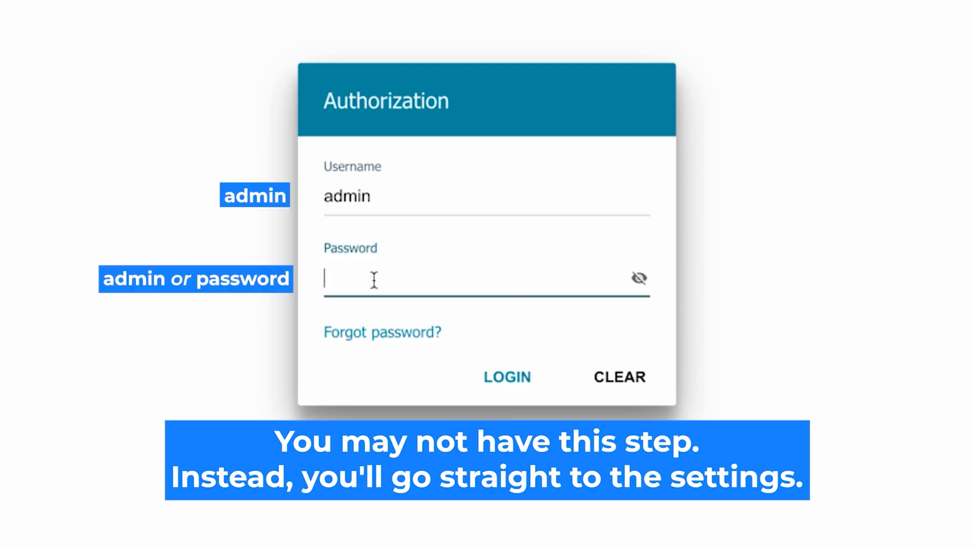
{"action": "type", "text": "password"}
{"action": "left_click", "coordinate": [639, 278]}
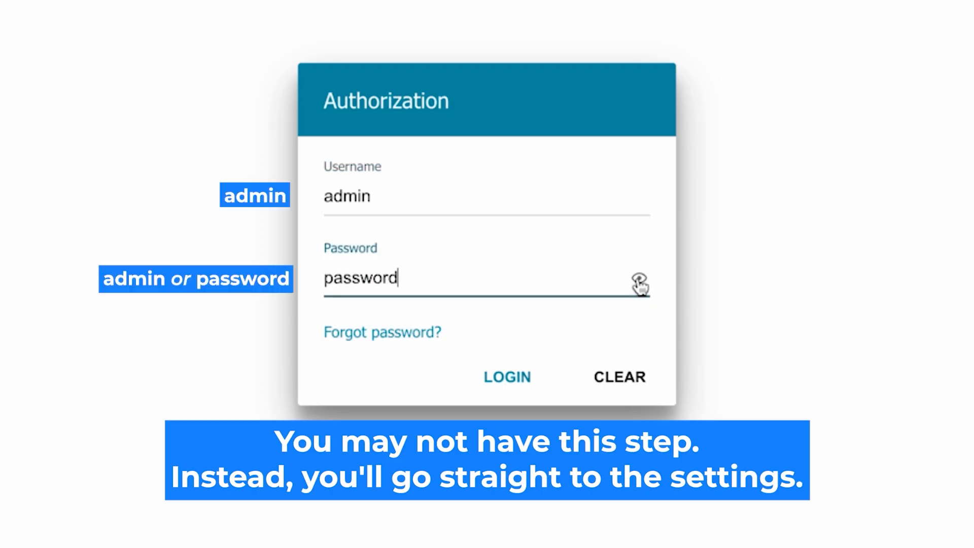
{"action": "left_click", "coordinate": [497, 377]}
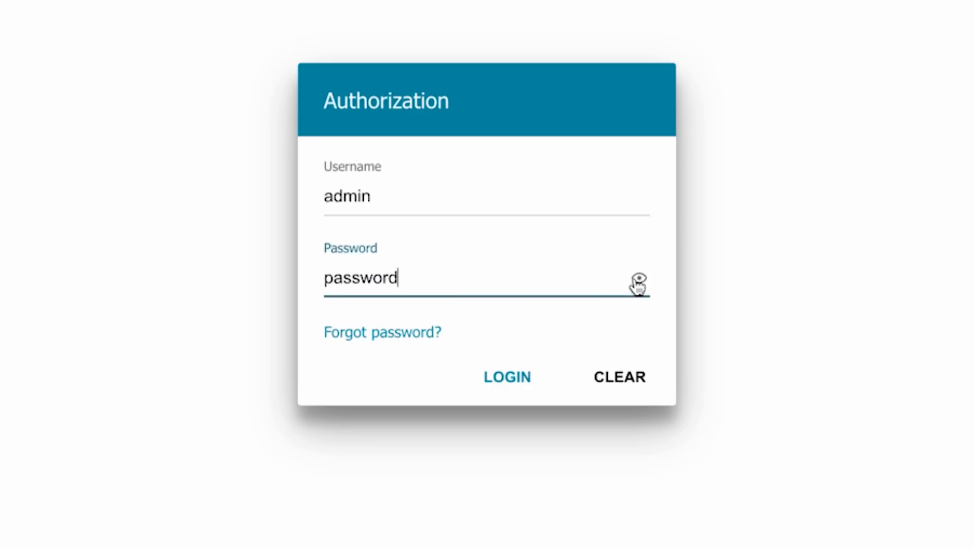
Step: Retry the login, re-entering and verifying the password before signing in
{"action": "left_click", "coordinate": [495, 376]}
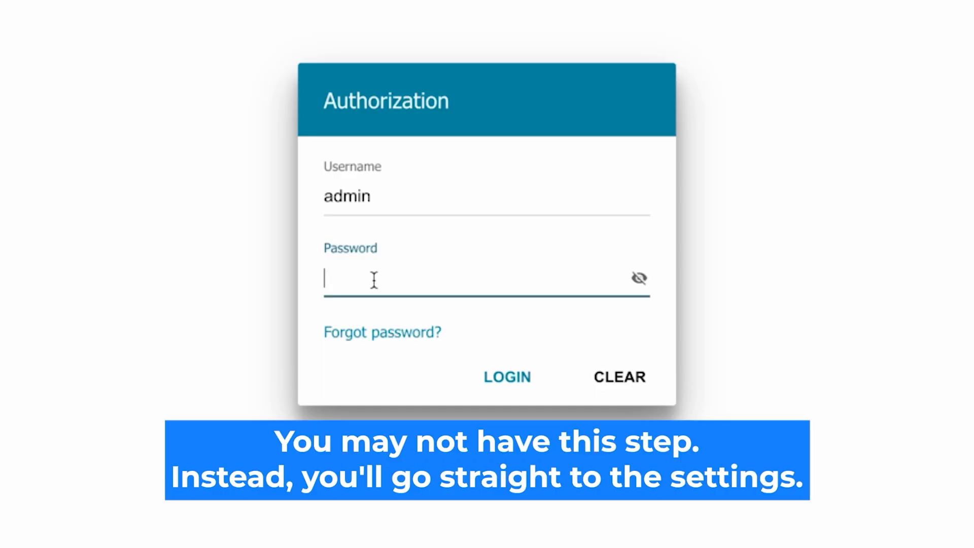
{"action": "type", "text": "•••••••••"}
{"action": "left_click", "coordinate": [639, 278]}
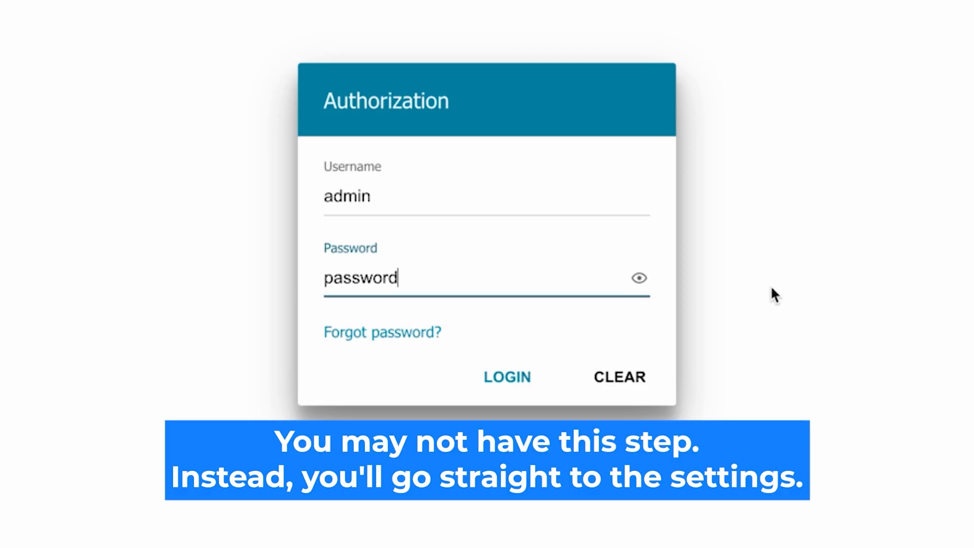
{"action": "left_click", "coordinate": [491, 374]}
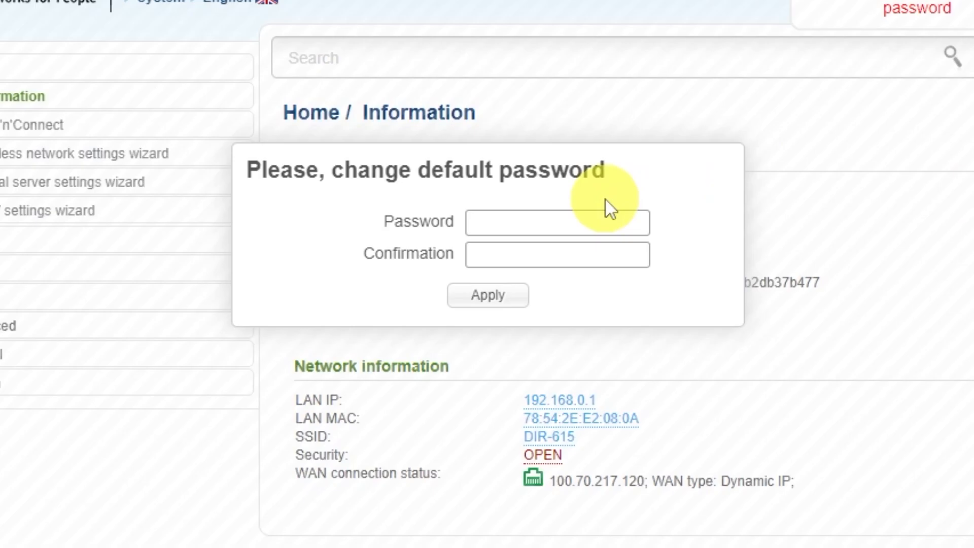
Step: Set a new admin password, confirm it, and apply the change
{"action": "left_click", "coordinate": [550, 180]}
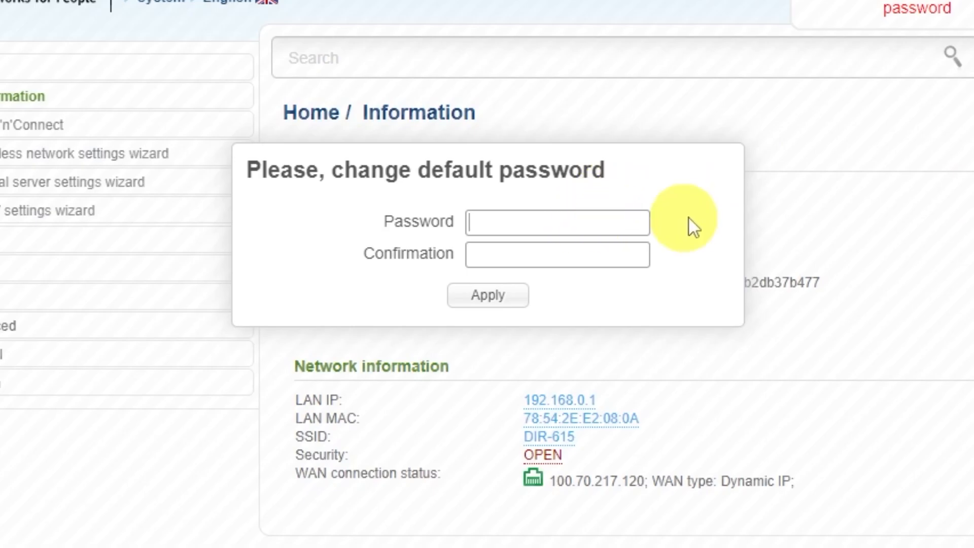
{"action": "type", "text": "••••••••"}
{"action": "left_click", "coordinate": [611, 249]}
{"action": "type", "text": "••••••••"}
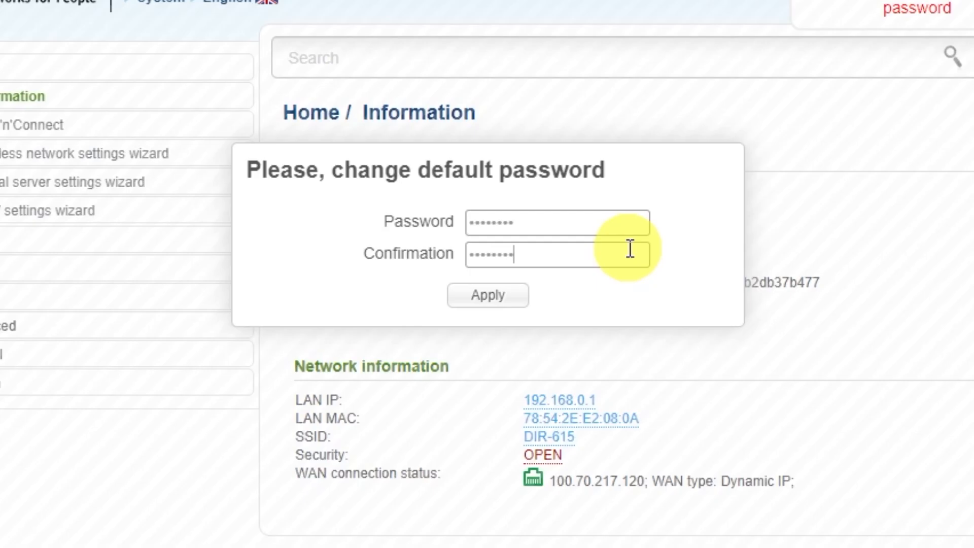
{"action": "left_click", "coordinate": [513, 299]}
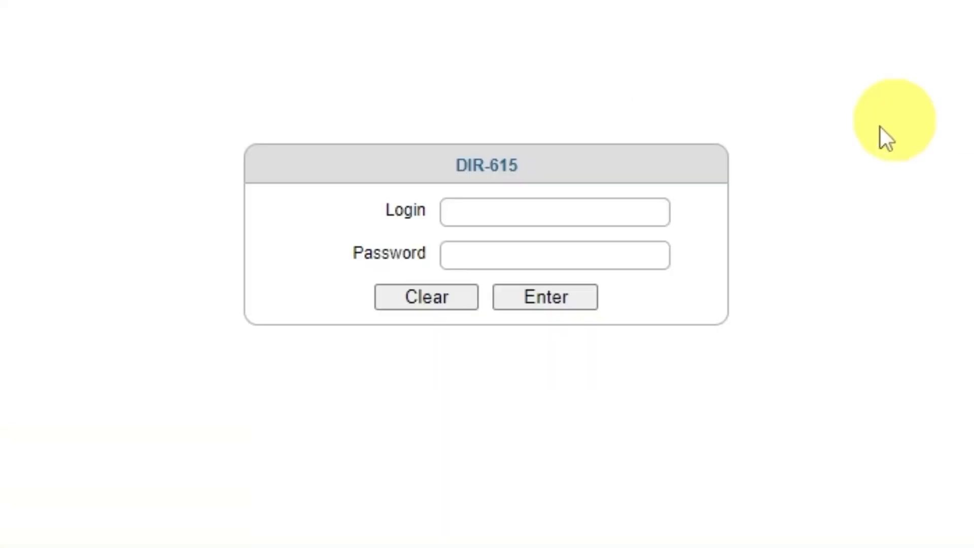
Step: Log in as admin with the new password and decline Brave's offer to save it
{"action": "left_click", "coordinate": [520, 211]}
{"action": "type", "text": "admin"}
{"action": "left_click", "coordinate": [594, 257]}
{"action": "type", "text": "••••••••"}
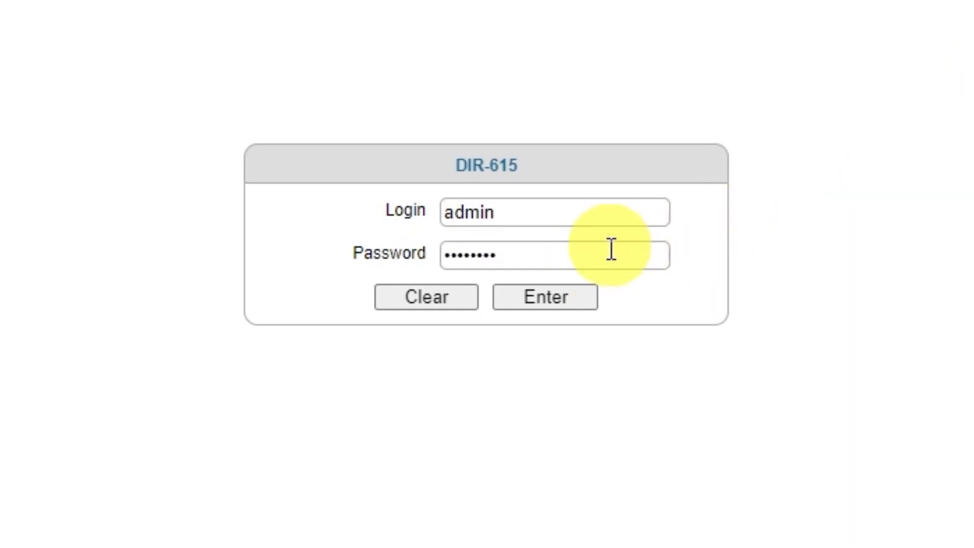
{"action": "left_click", "coordinate": [535, 304]}
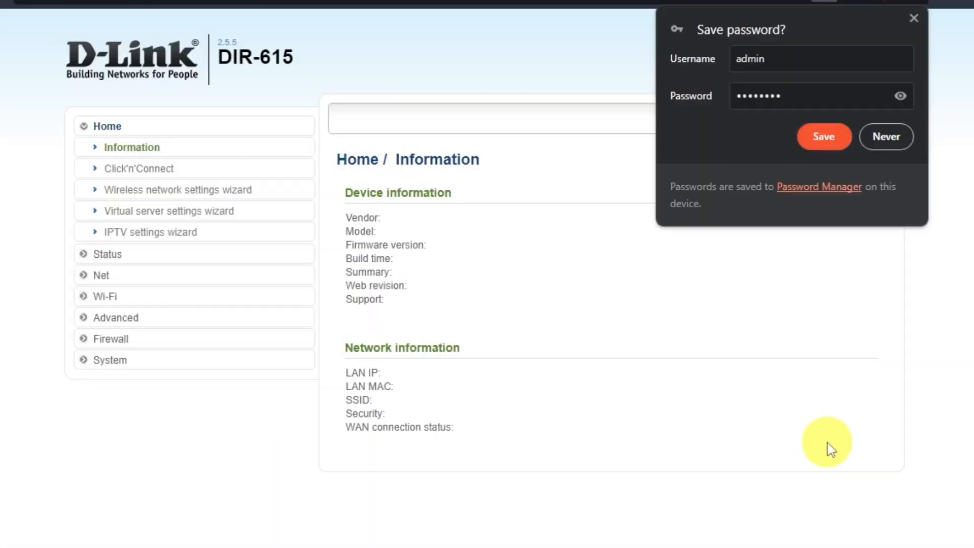
{"action": "left_click", "coordinate": [889, 136]}
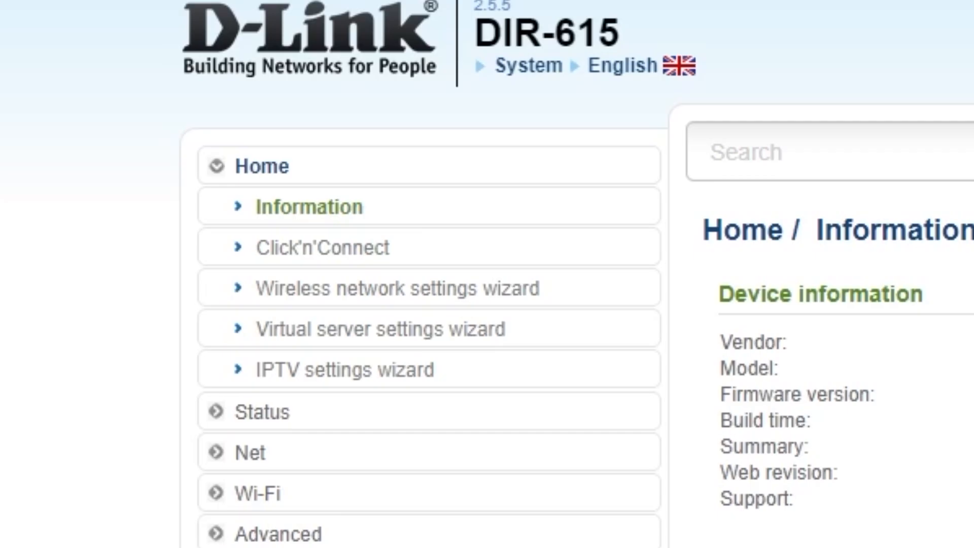
Step: Launch Click'n'Connect, pass the cable instructions, and choose Dynamic IP as the connection type
{"action": "left_click", "coordinate": [373, 251]}
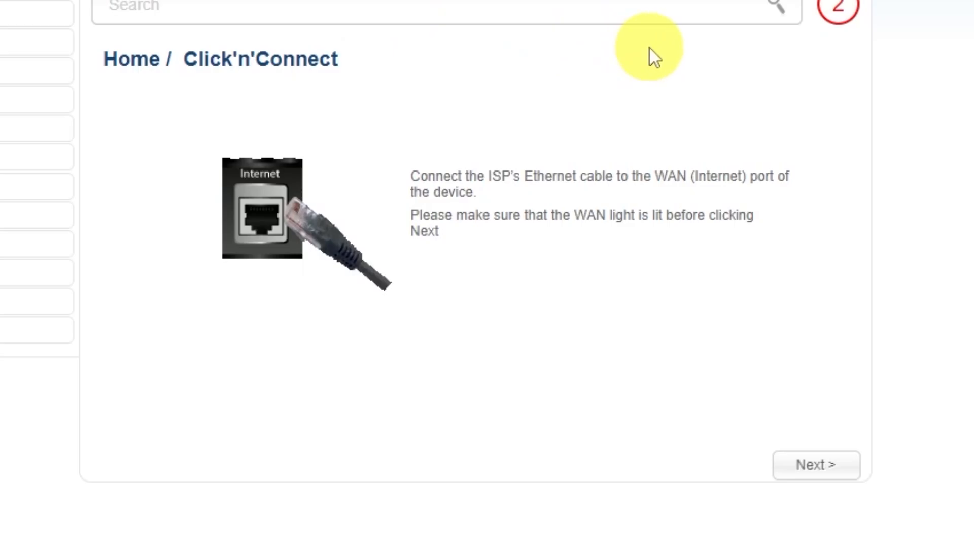
{"action": "left_click", "coordinate": [815, 466]}
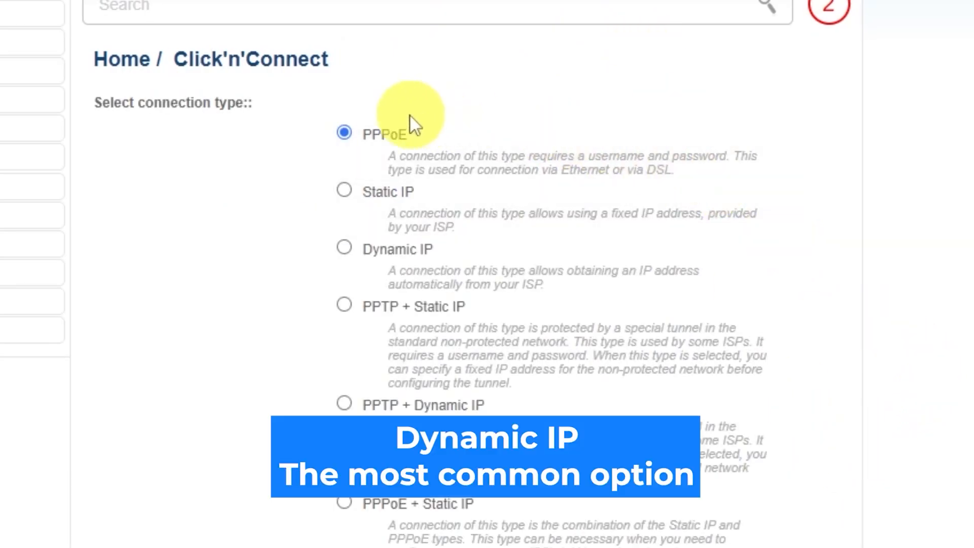
{"action": "scroll", "coordinate": [342, 370], "scroll_direction": "down", "scroll_amount": 4}
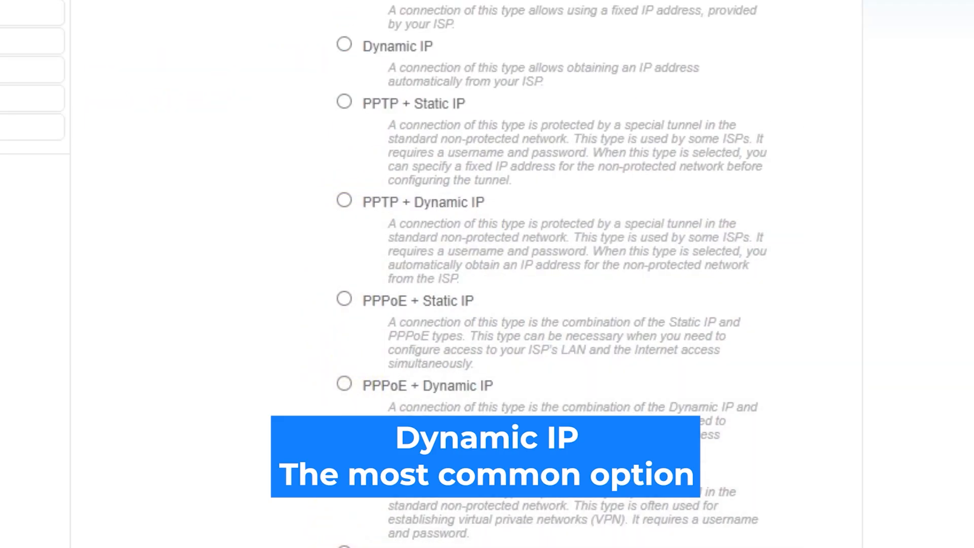
{"action": "scroll", "coordinate": [487, 274], "scroll_direction": "up", "scroll_amount": 4}
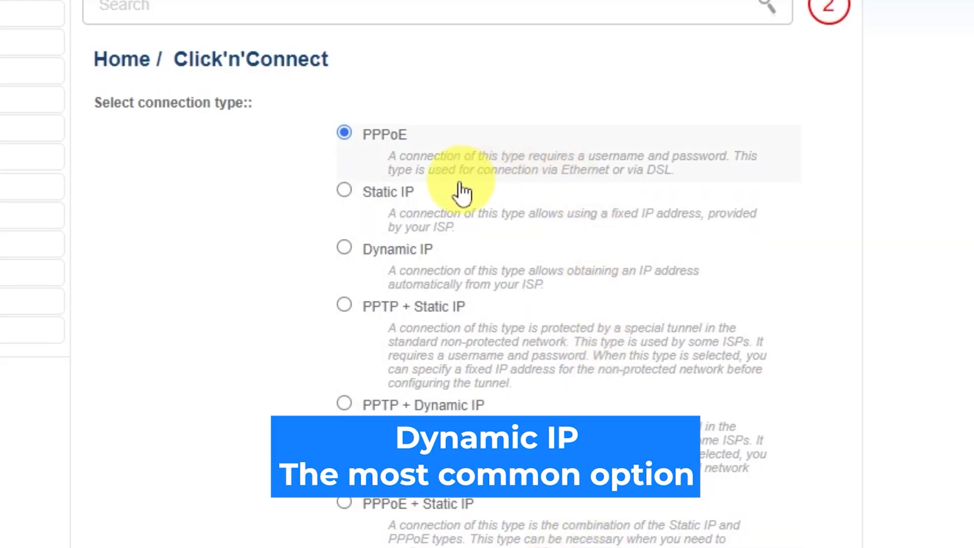
{"action": "left_click", "coordinate": [345, 248]}
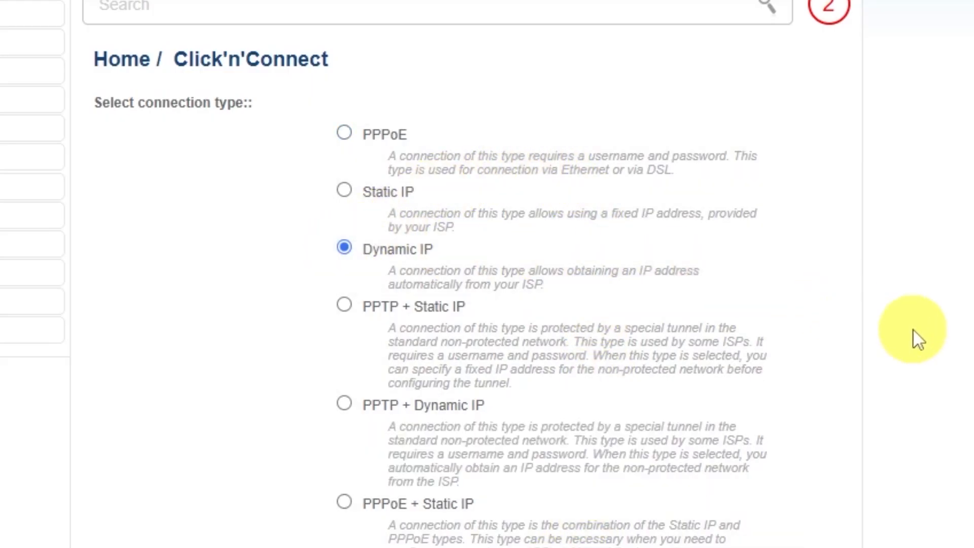
{"action": "scroll", "coordinate": [893, 330], "scroll_direction": "down", "scroll_amount": 2}
{"action": "scroll", "coordinate": [866, 327], "scroll_direction": "down", "scroll_amount": 8}
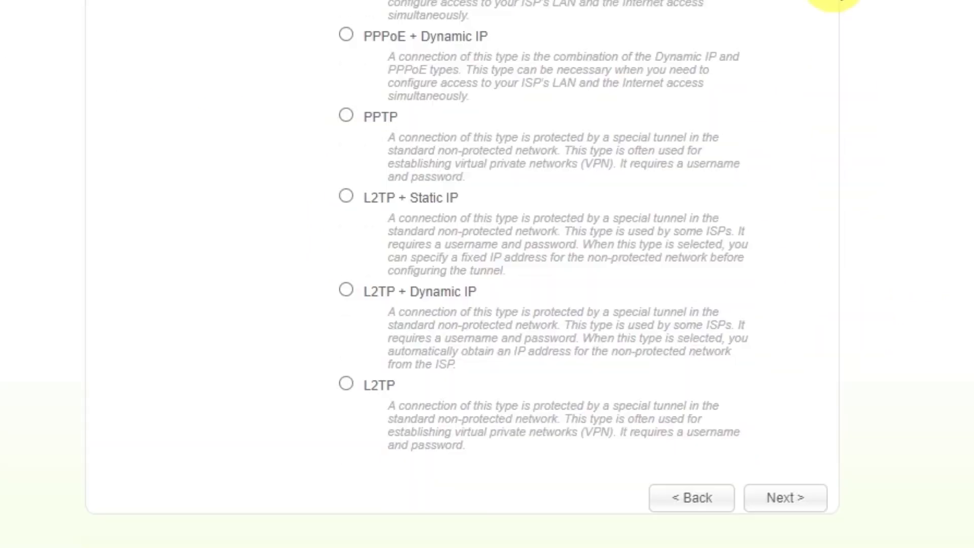
{"action": "left_click", "coordinate": [778, 500]}
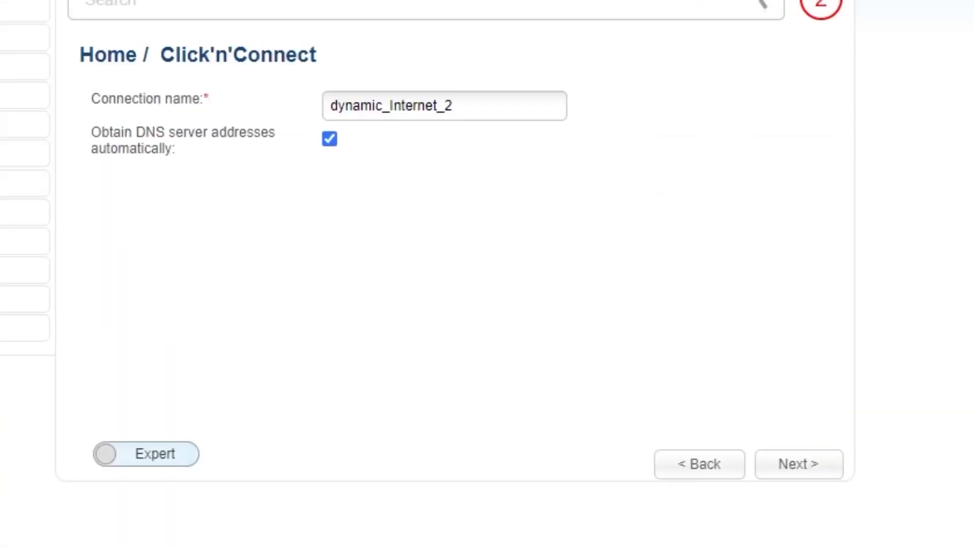
Step: Rename the connection to 'd-link wifi' and proceed to the settings summary
{"action": "left_click_drag", "start_coordinate": [476, 106], "coordinate": [327, 105]}
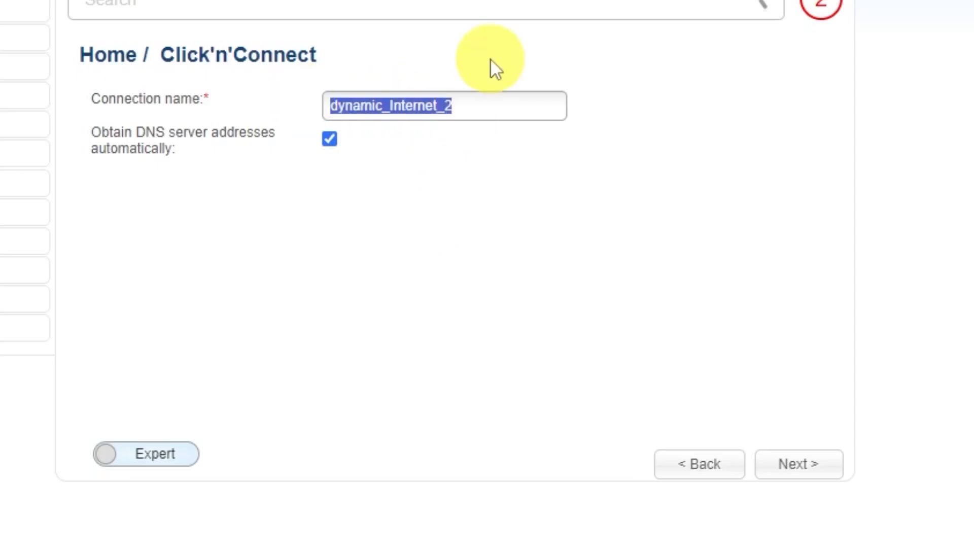
{"action": "type", "text": "d-link"}
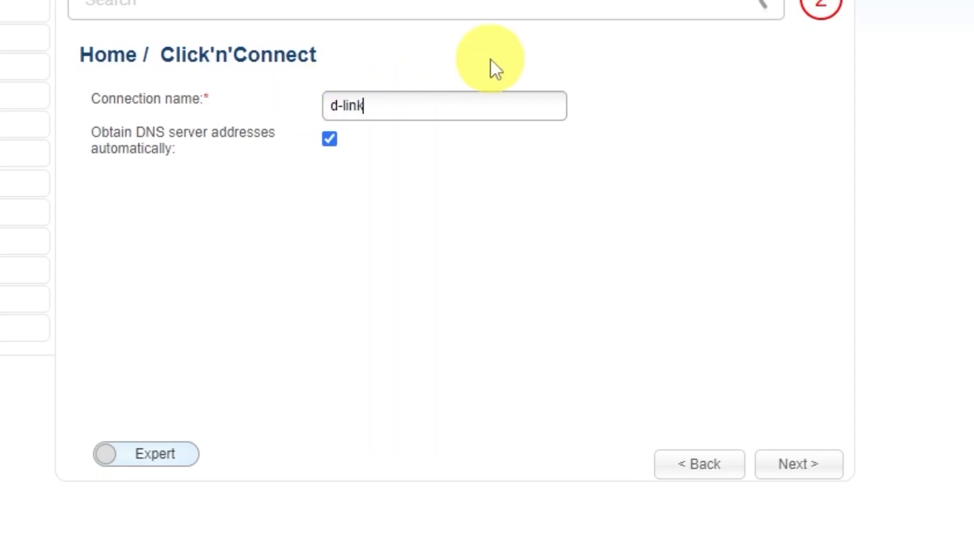
{"action": "type", "text": " wifi"}
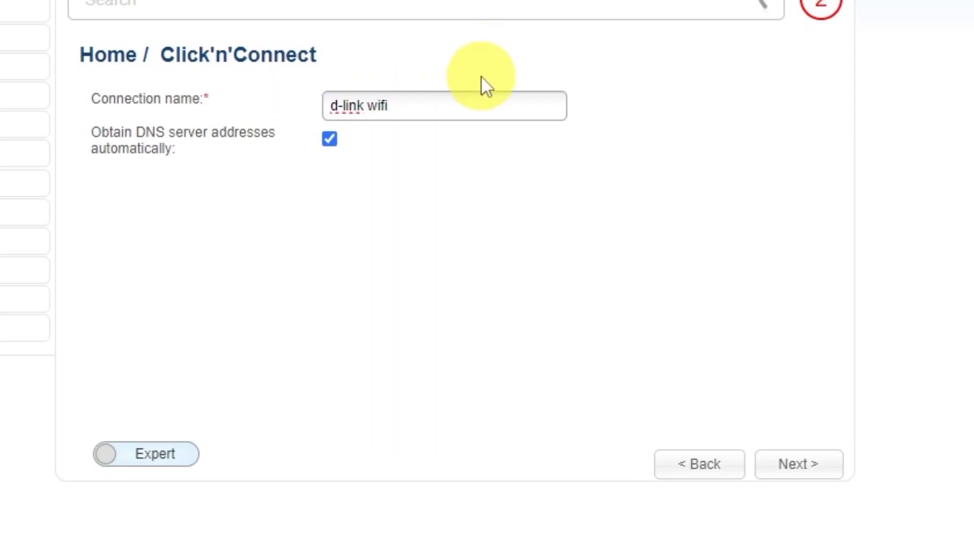
{"action": "left_click", "coordinate": [801, 464]}
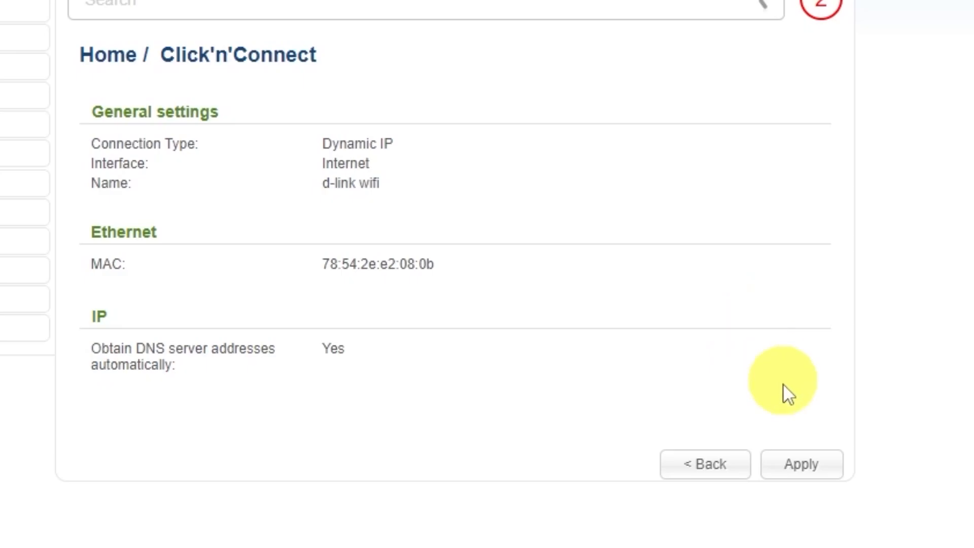
Step: Apply the Dynamic IP connection, confirm replacement, and continue after the internet check succeeds
{"action": "left_click", "coordinate": [810, 464]}
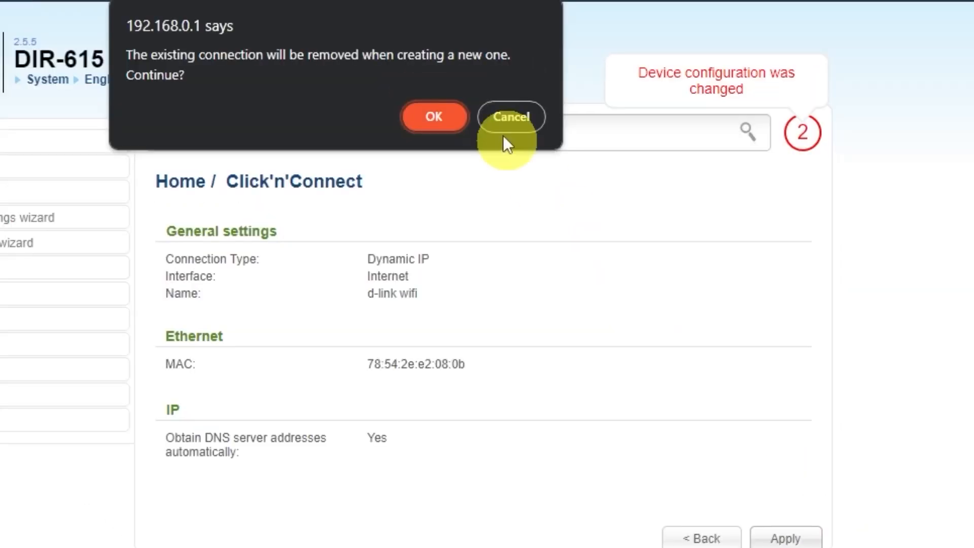
{"action": "left_click", "coordinate": [441, 114]}
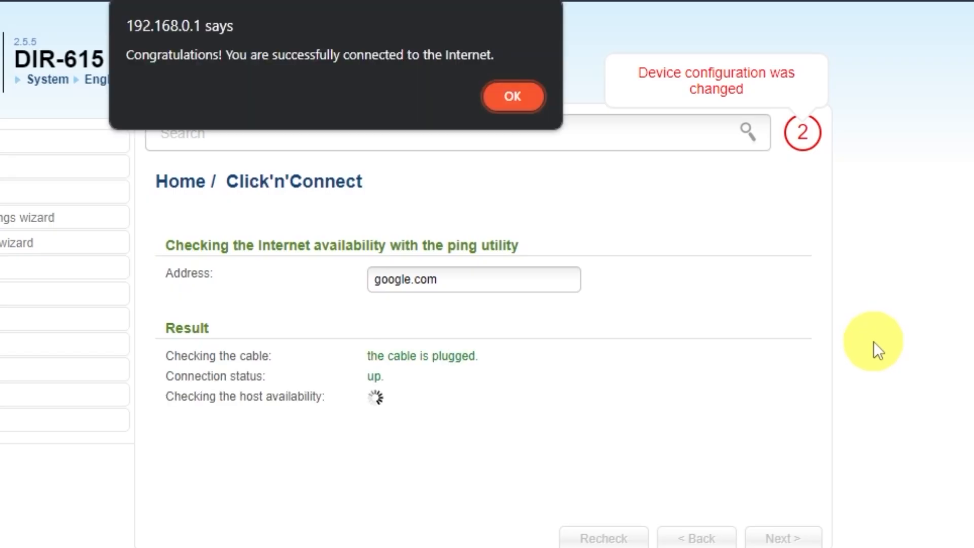
{"action": "left_click", "coordinate": [510, 98]}
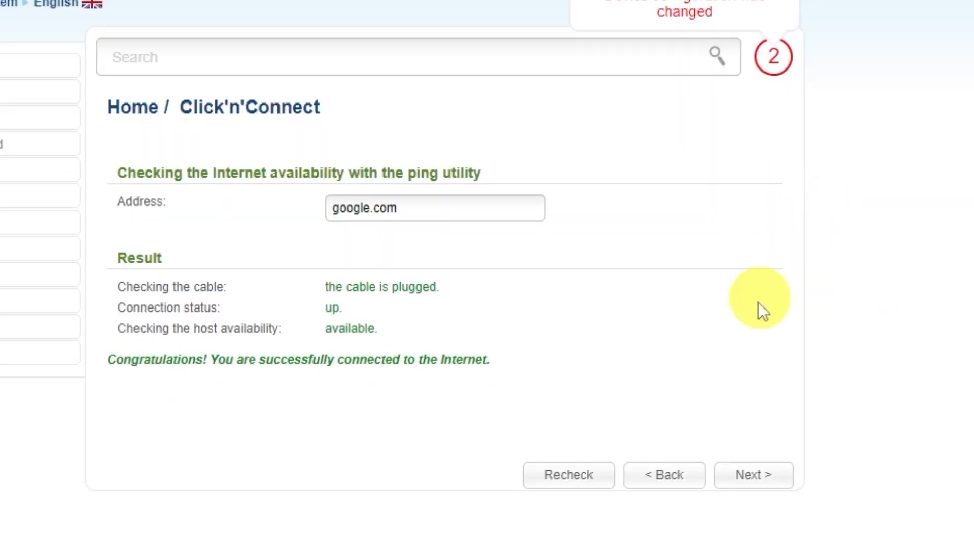
{"action": "left_click", "coordinate": [766, 482]}
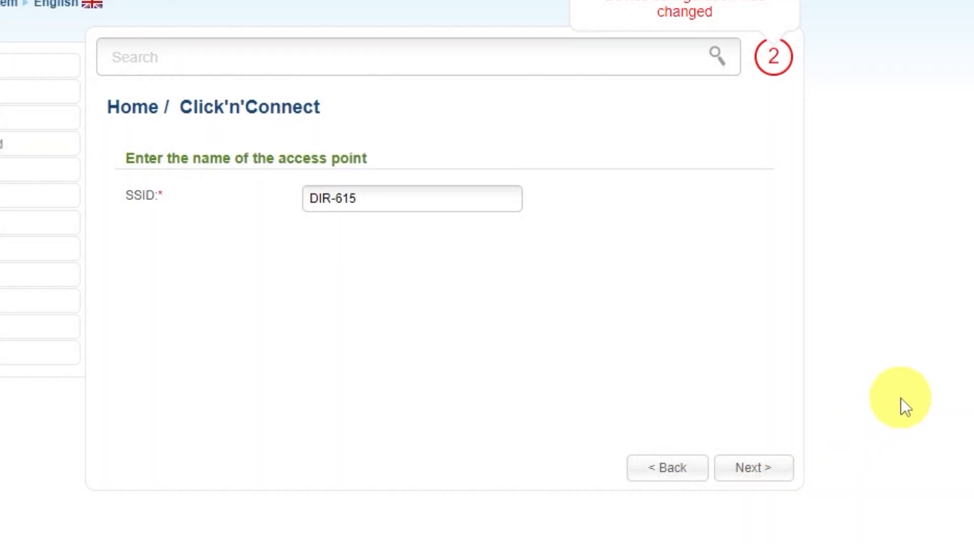
Step: Keep SSID DIR-615, set authentication to Protected with a network key, and review the summary
{"action": "left_click", "coordinate": [376, 193]}
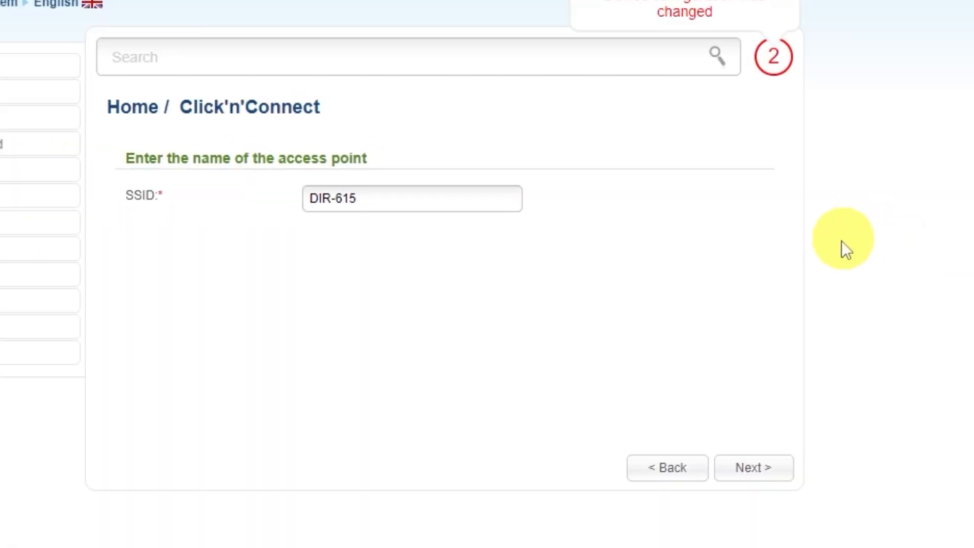
{"action": "left_click", "coordinate": [752, 469]}
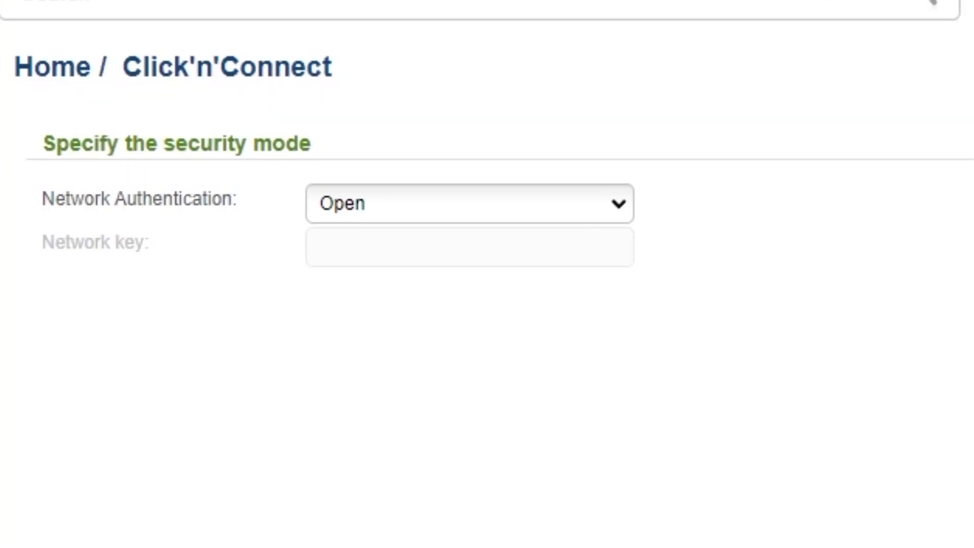
{"action": "left_click", "coordinate": [616, 208]}
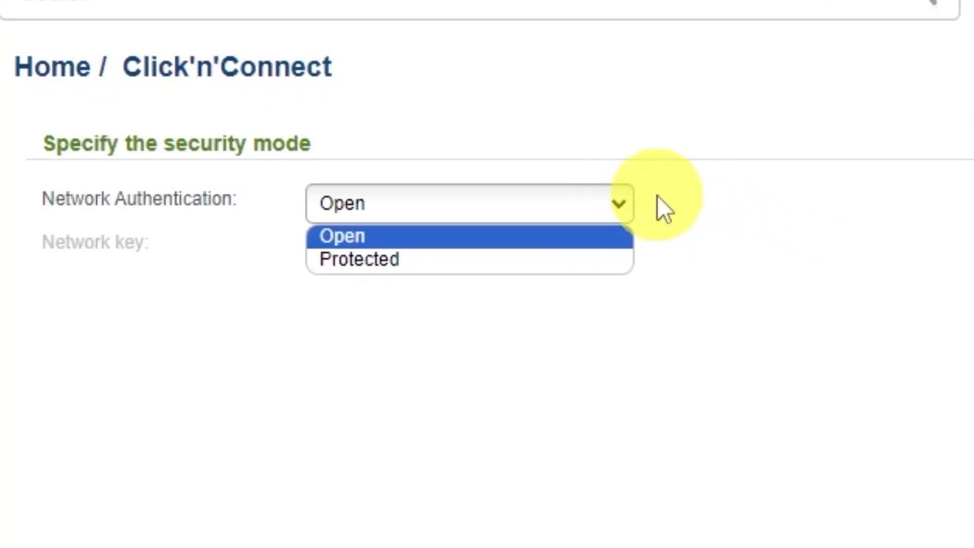
{"action": "left_click", "coordinate": [355, 262]}
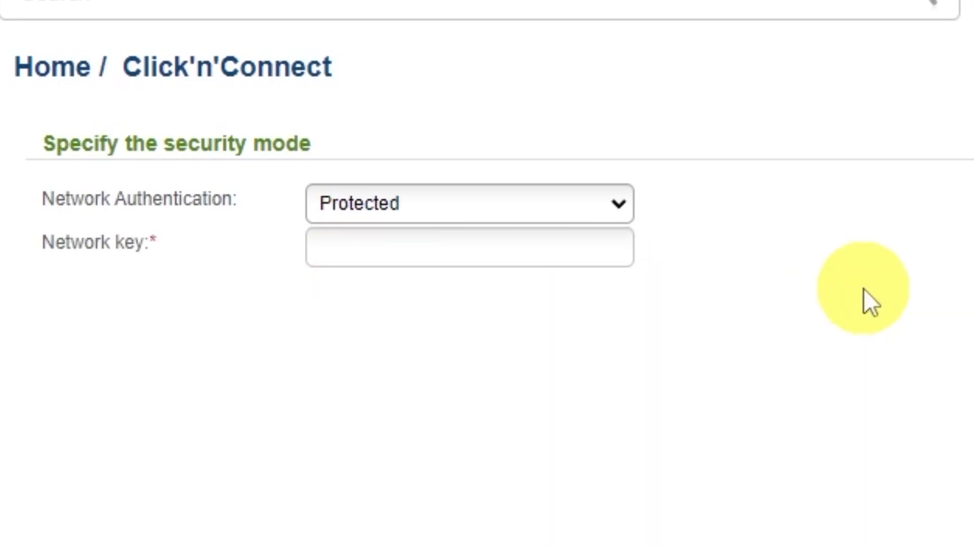
{"action": "left_click", "coordinate": [526, 246]}
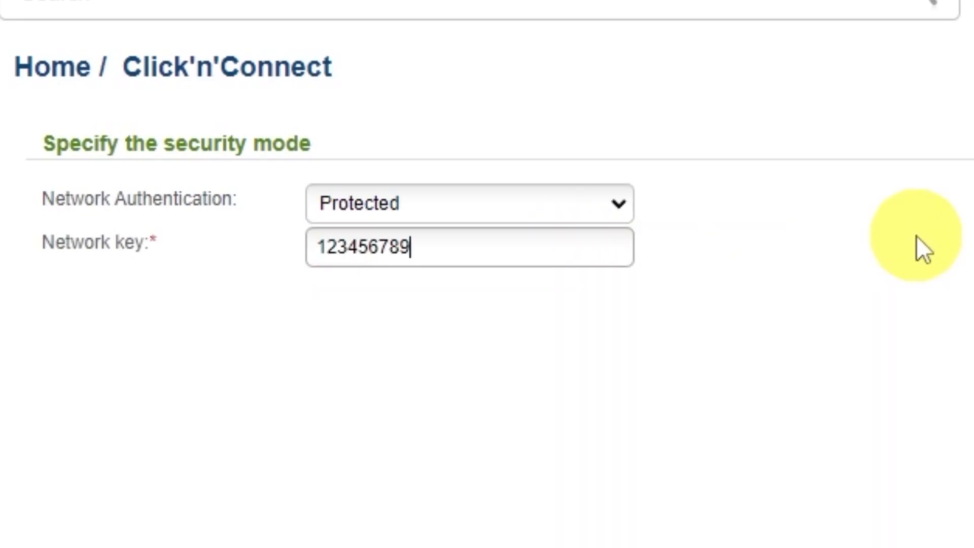
{"action": "left_click", "coordinate": [765, 463]}
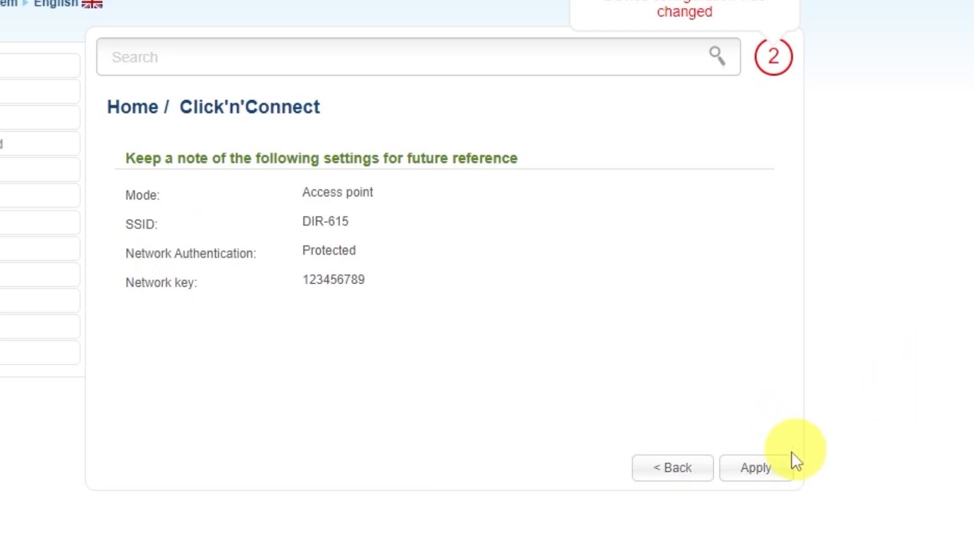
Step: Apply the Wi-Fi settings, skip IPTV setup, and confirm the wizard's completion
{"action": "left_click", "coordinate": [756, 467]}
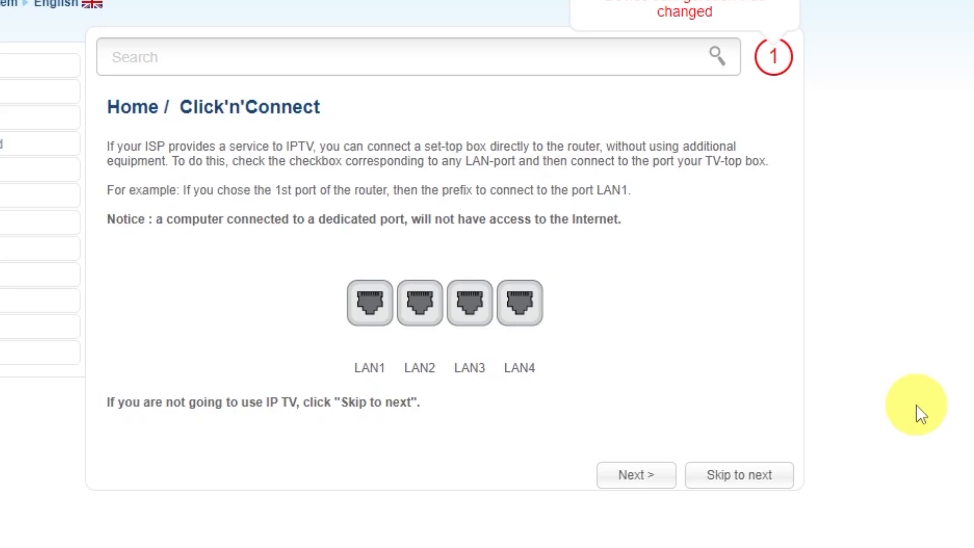
{"action": "left_click", "coordinate": [741, 464]}
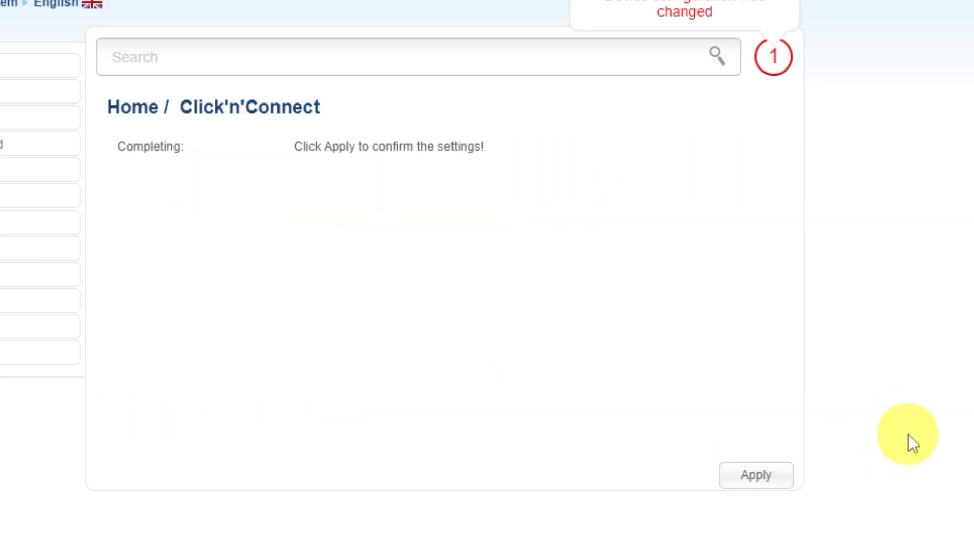
{"action": "left_click", "coordinate": [757, 473]}
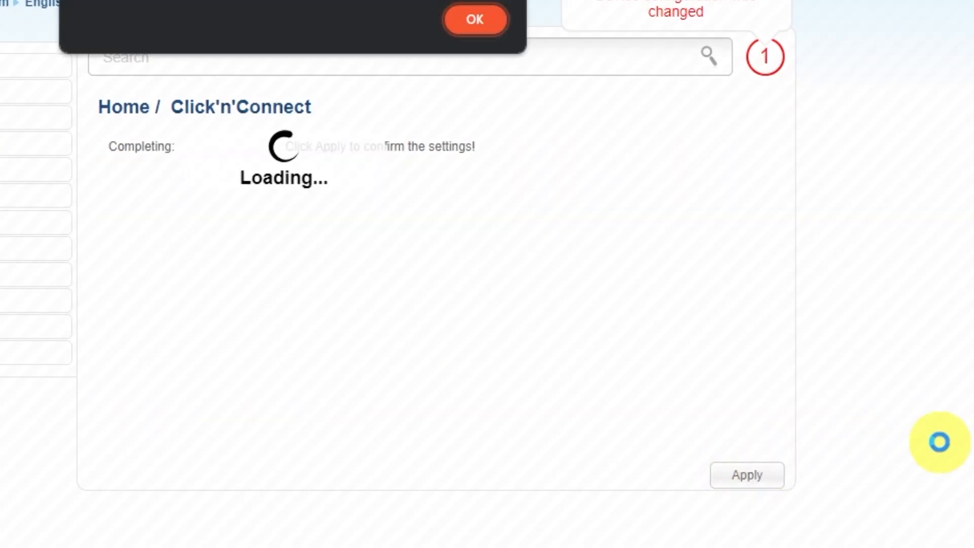
{"action": "left_click", "coordinate": [525, 99]}
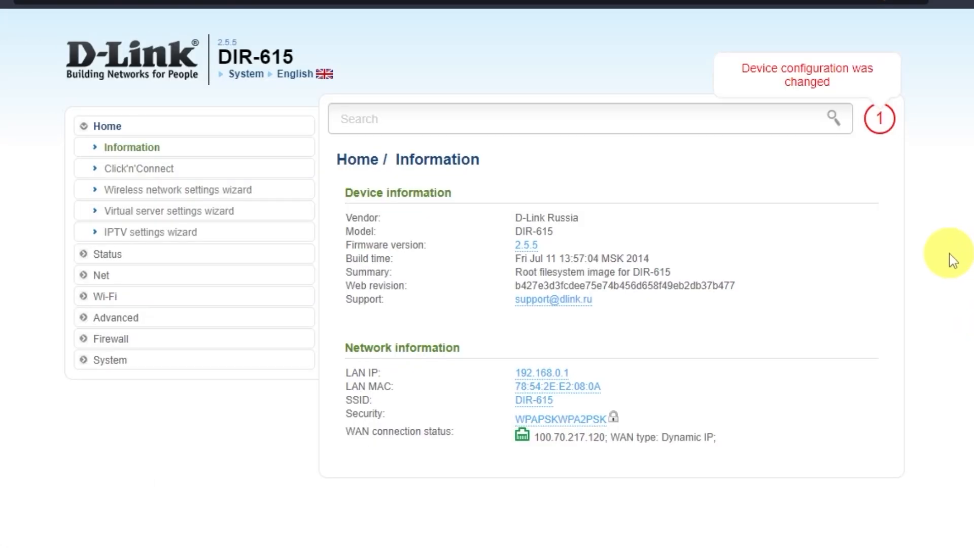
Step: Save the current router configuration from the System > Configuration page
{"action": "left_click", "coordinate": [118, 361]}
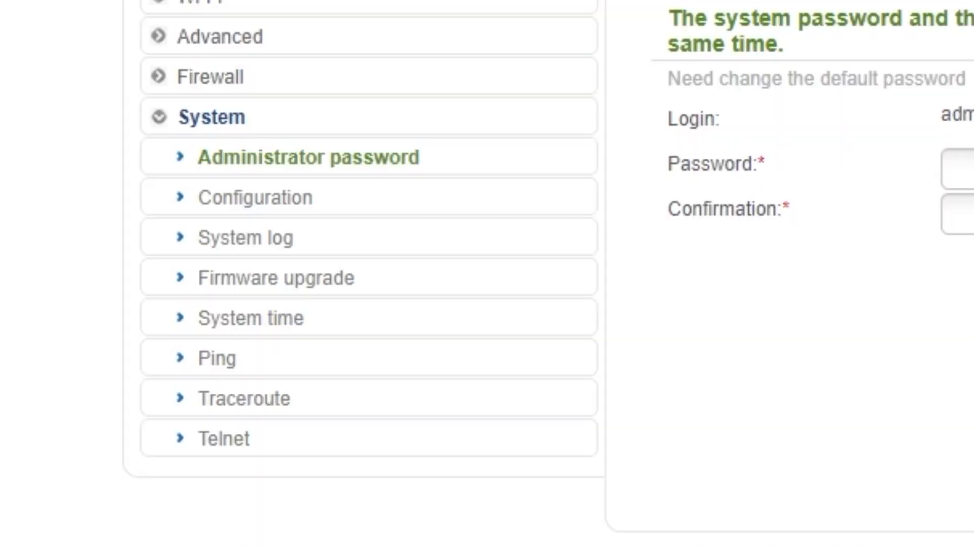
{"action": "left_click", "coordinate": [260, 202]}
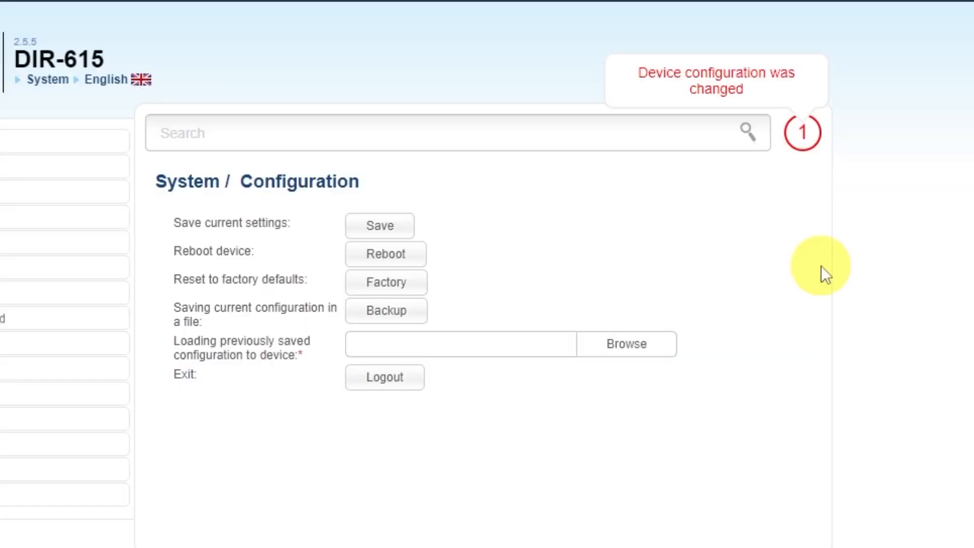
{"action": "left_click", "coordinate": [378, 224]}
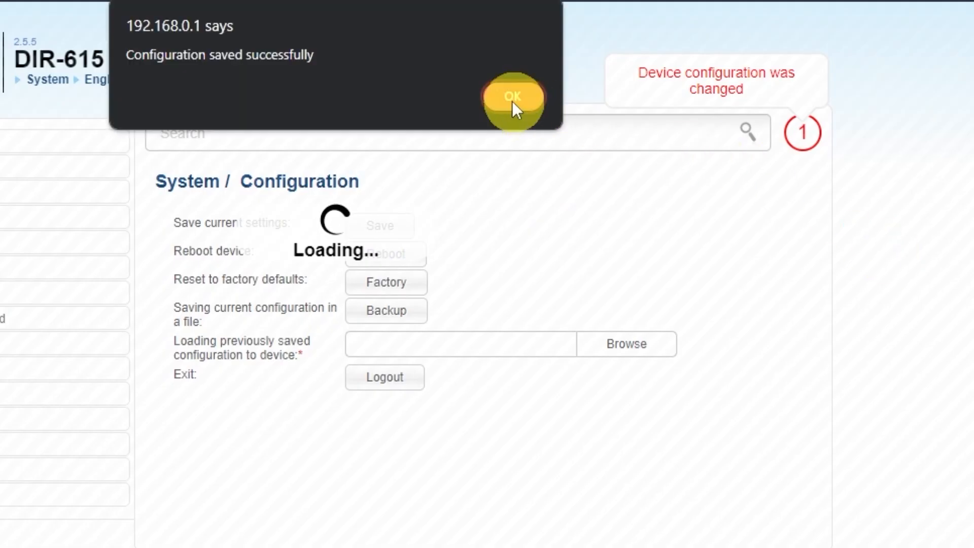
{"action": "left_click", "coordinate": [512, 101]}
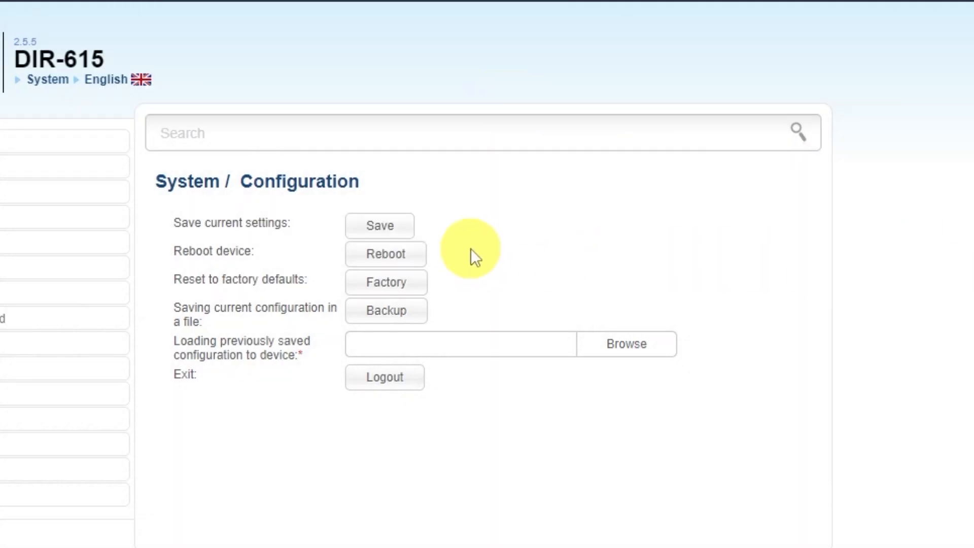
Step: Reboot the router and confirm the restart
{"action": "left_click", "coordinate": [413, 256]}
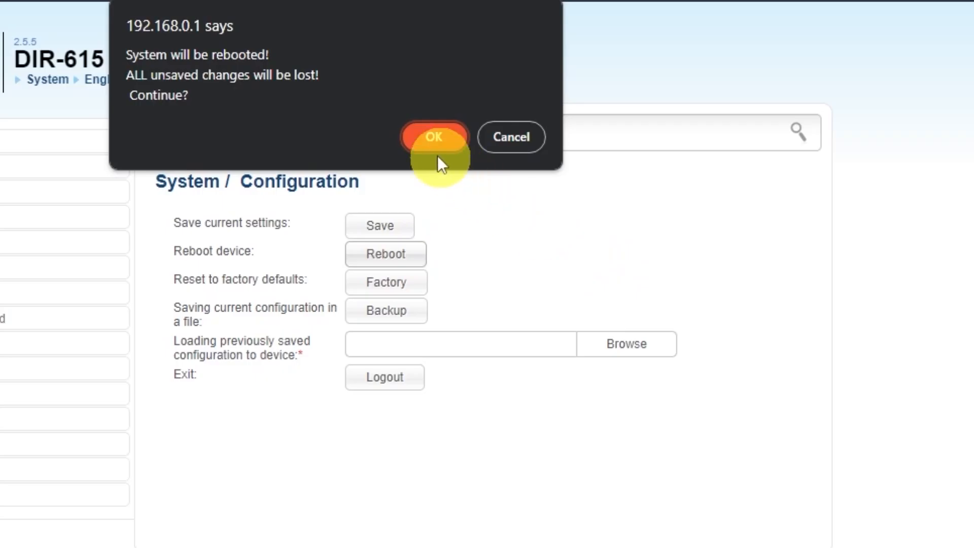
{"action": "left_click", "coordinate": [430, 141]}
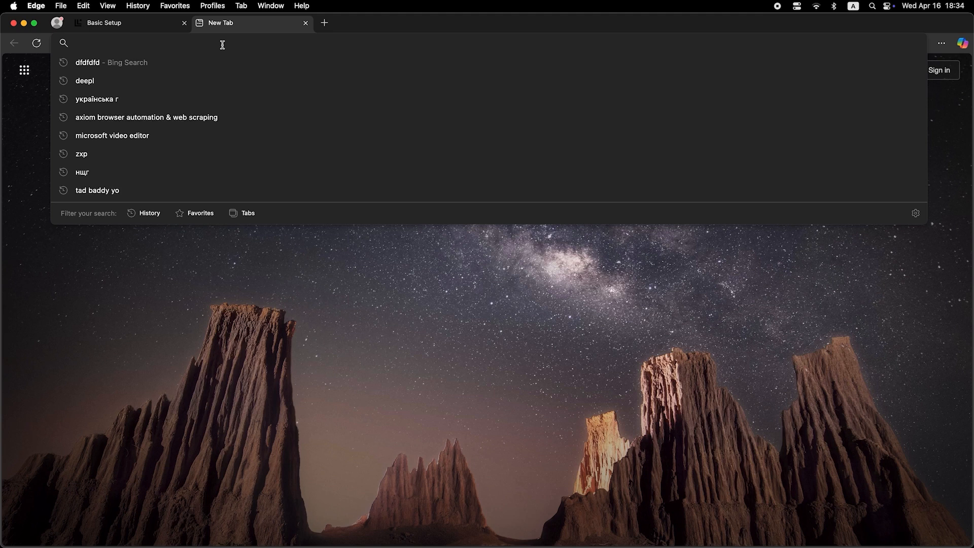
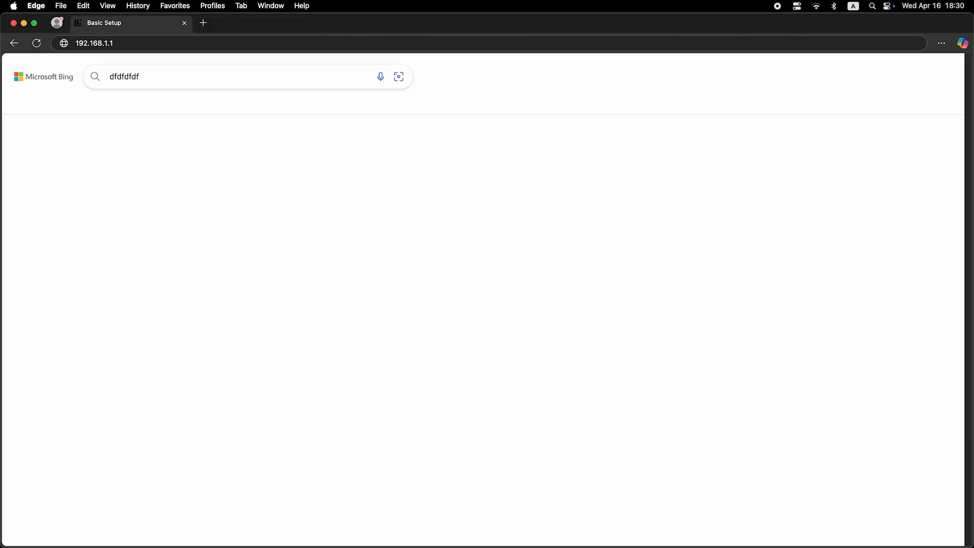